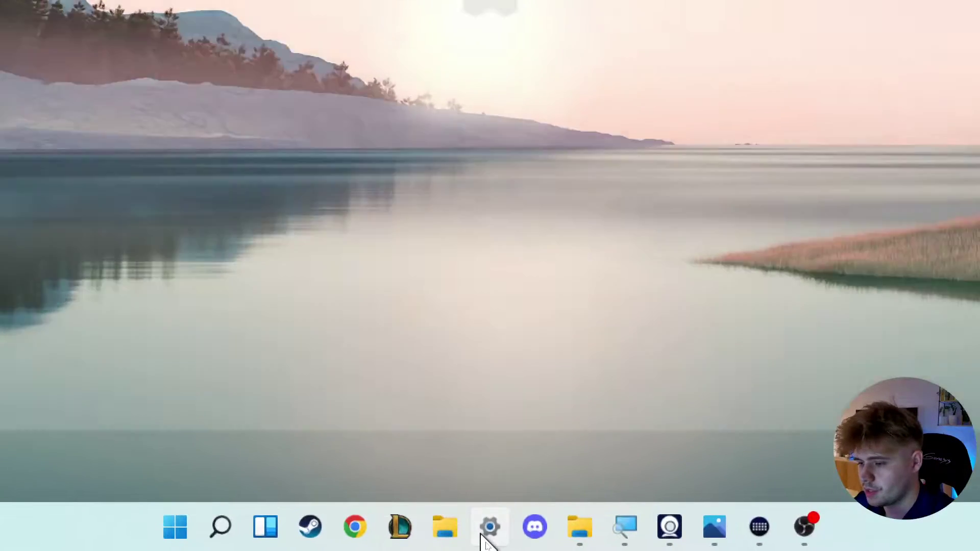
# Step: Open Windows Settings from the taskbar and go to the Network & internet page
pyautogui.click(489, 526)
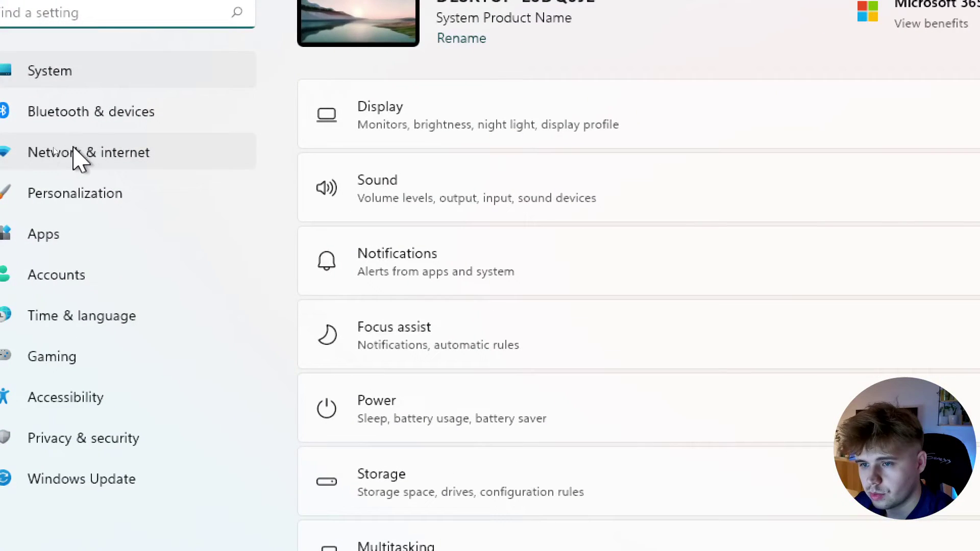
pyautogui.click(109, 161)
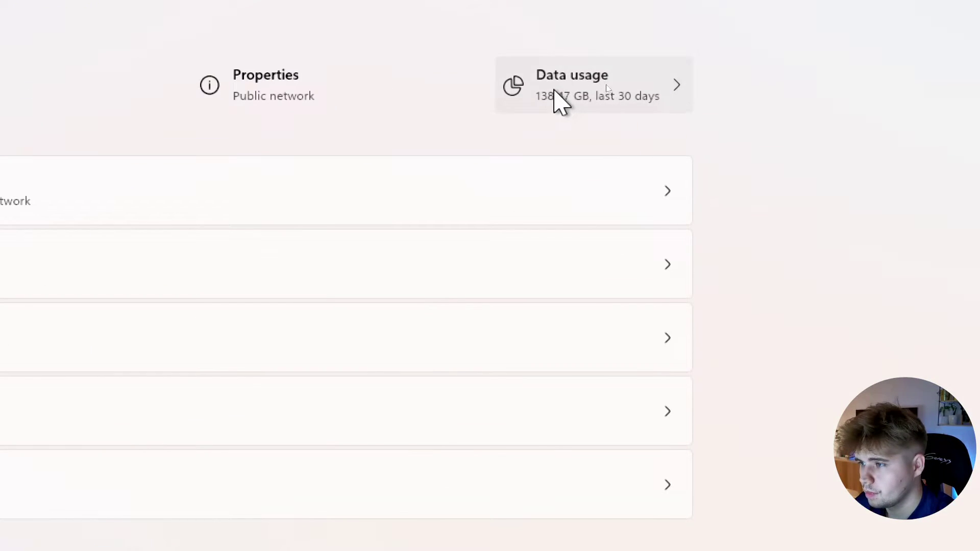
# Step: Open Data usage, check the second Ethernet adapter, then return to the first one
pyautogui.click(628, 83)
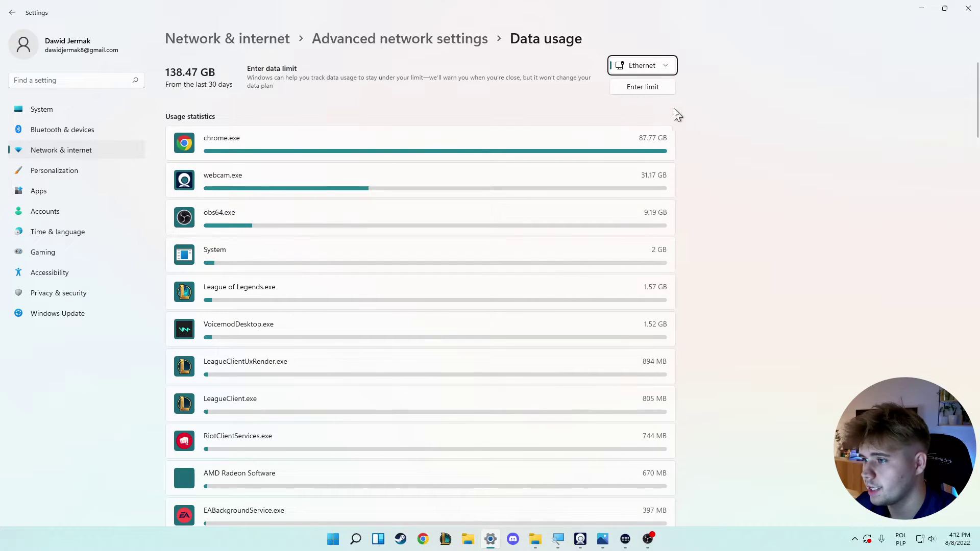
pyautogui.click(660, 72)
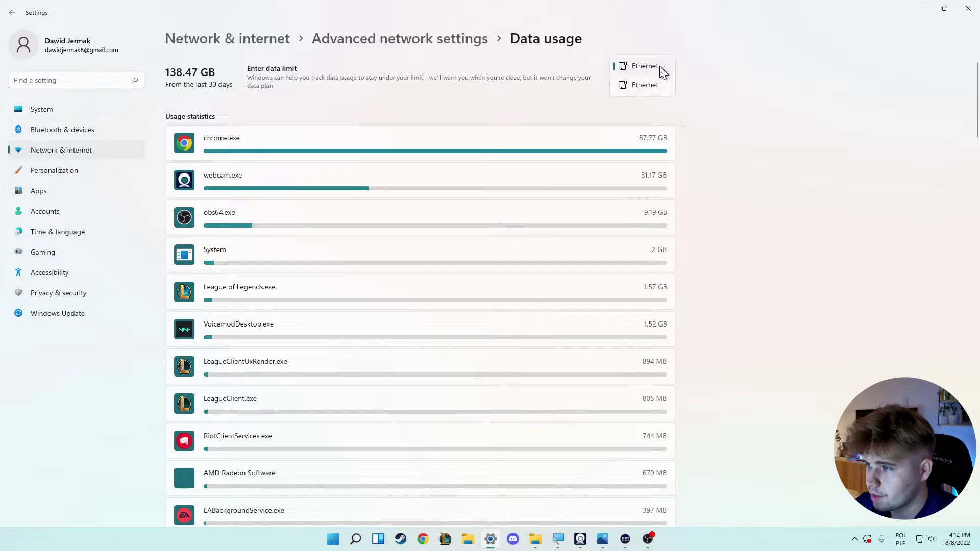
pyautogui.click(651, 90)
pyautogui.click(655, 72)
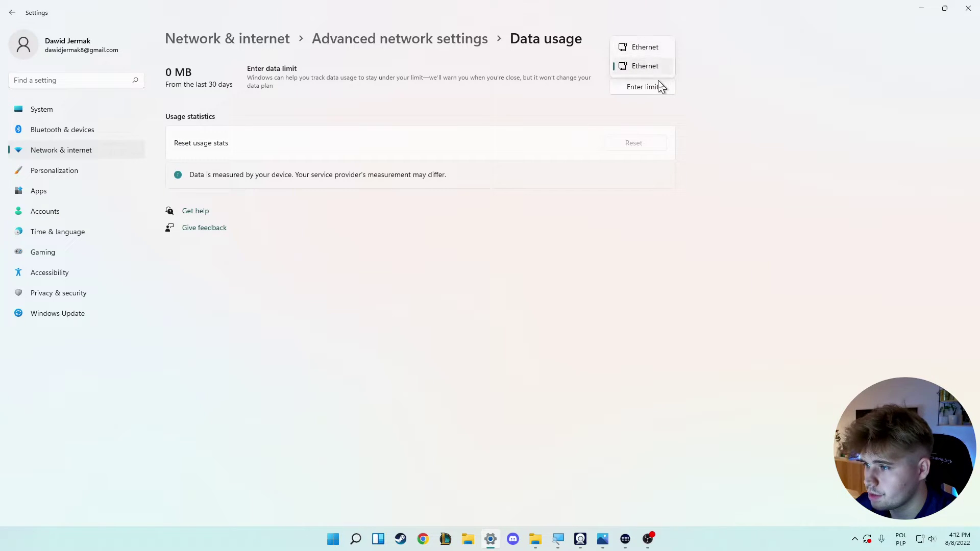
pyautogui.click(703, 72)
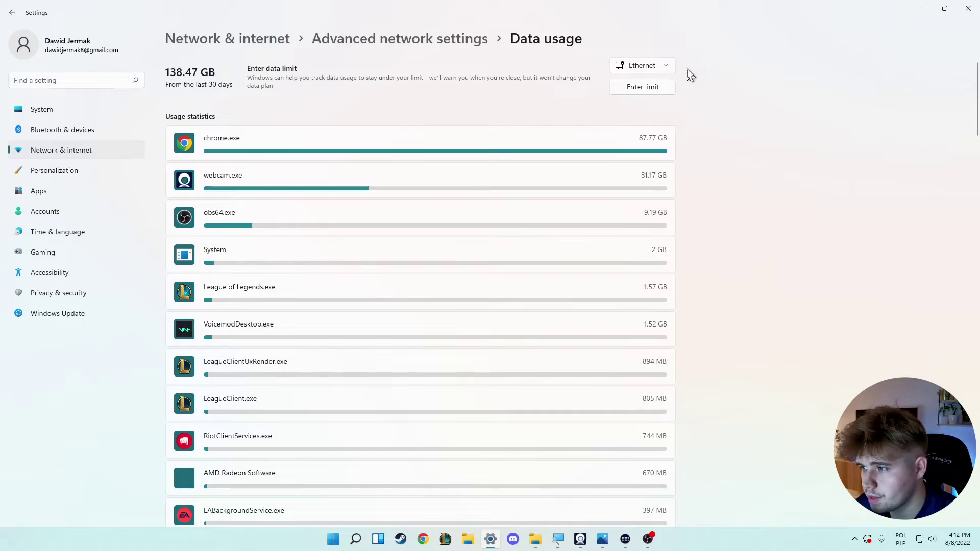
pyautogui.click(655, 77)
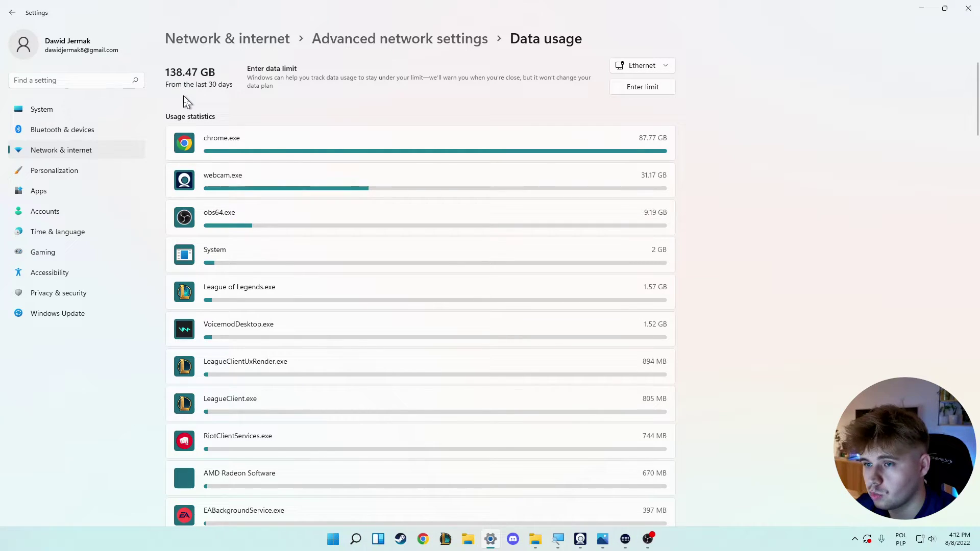
pyautogui.moveTo(977, 113)
pyautogui.mouseDown()
pyautogui.moveTo(970, 245)
pyautogui.moveTo(941, 304)
pyautogui.moveTo(937, 513)
pyautogui.moveTo(907, 7)
pyautogui.mouseUp()
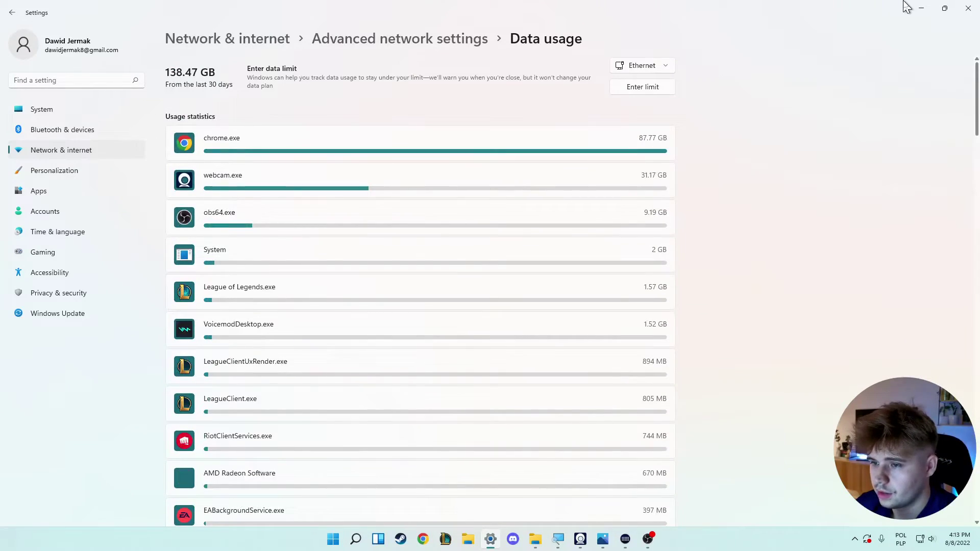
pyautogui.moveTo(975, 92); pyautogui.dragTo(974, 532)
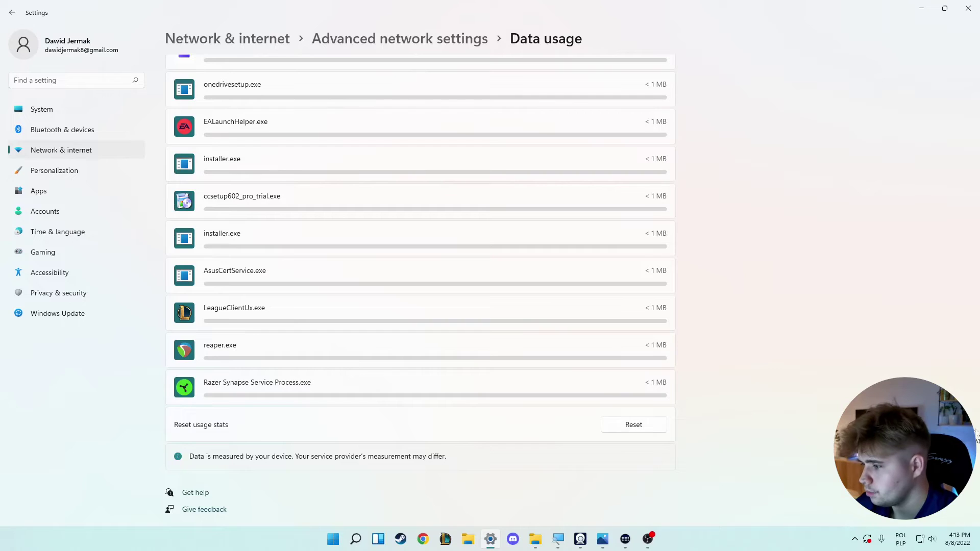
pyautogui.moveTo(976, 528); pyautogui.dragTo(975, 61)
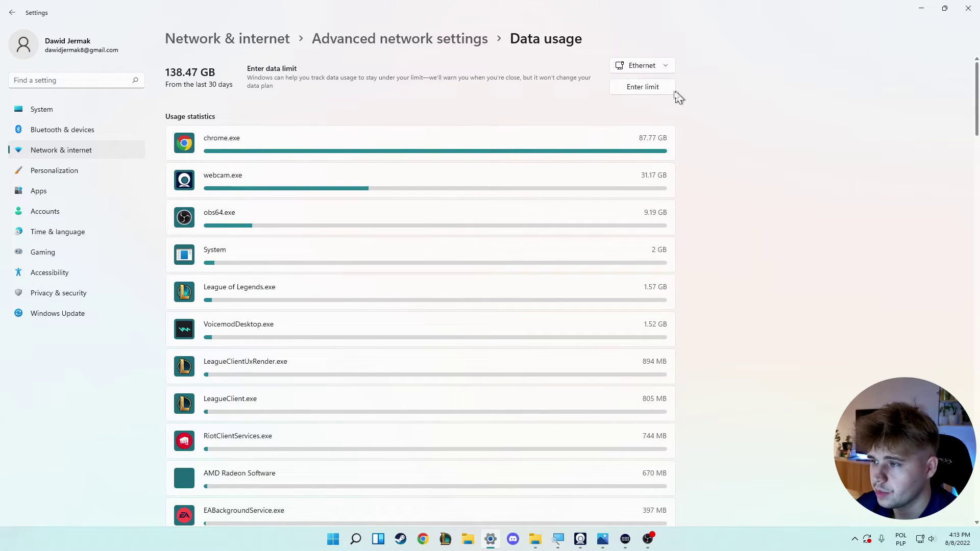
pyautogui.click(657, 92)
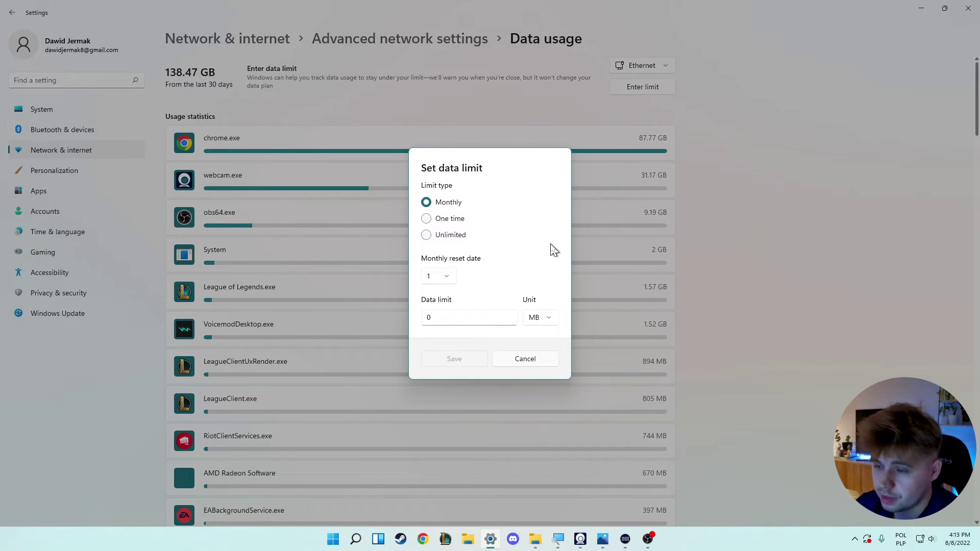
pyautogui.click(525, 360)
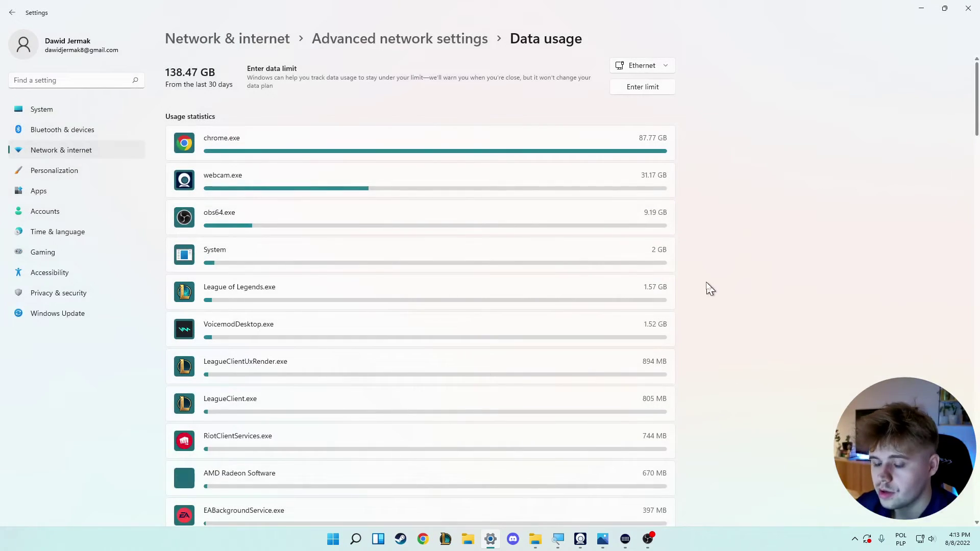